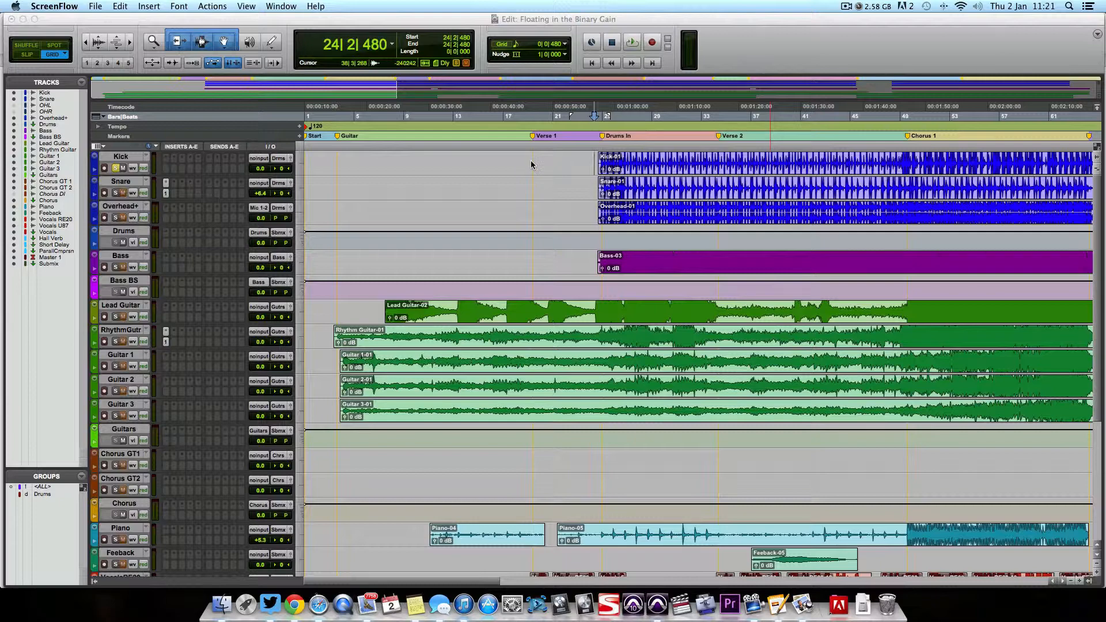
Step: Play back the soloed Kick track from just before the drums come in
click(534, 167)
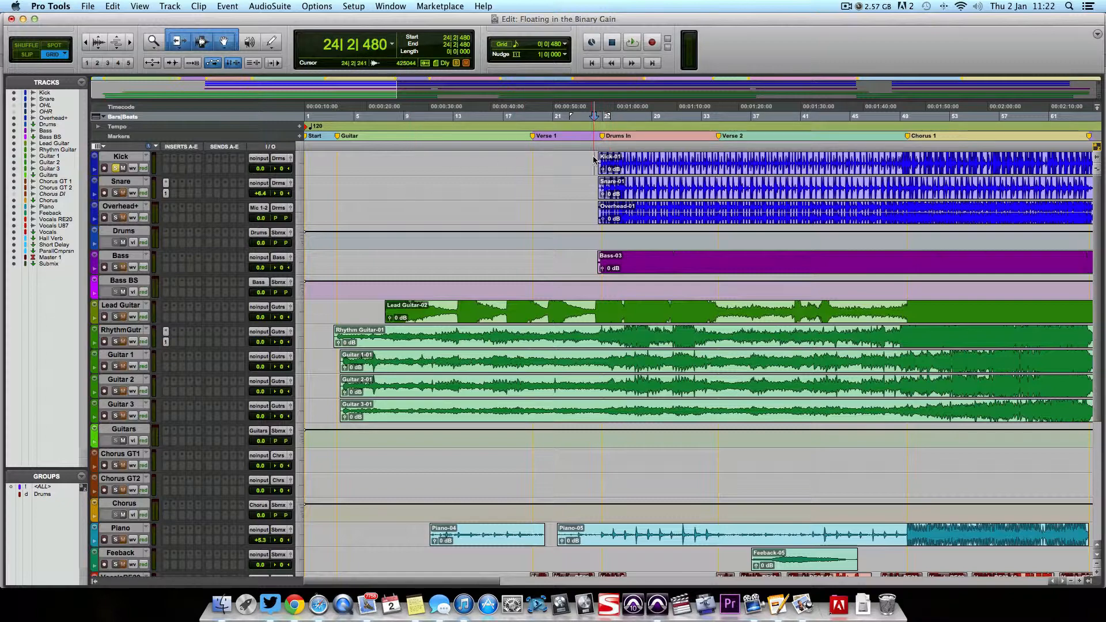
key(space)
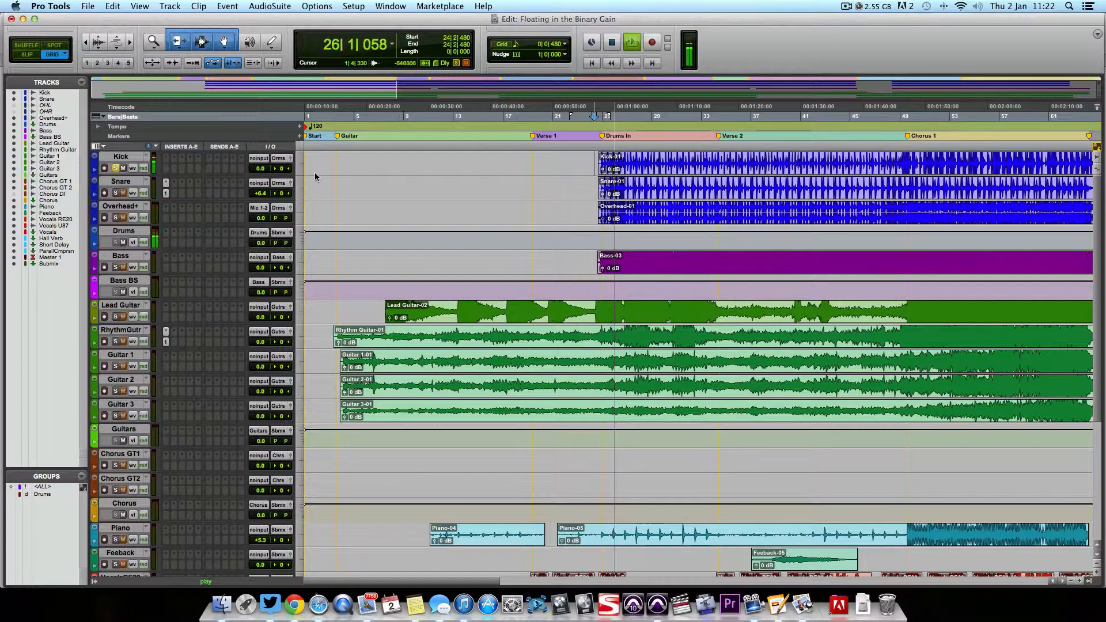
key(space)
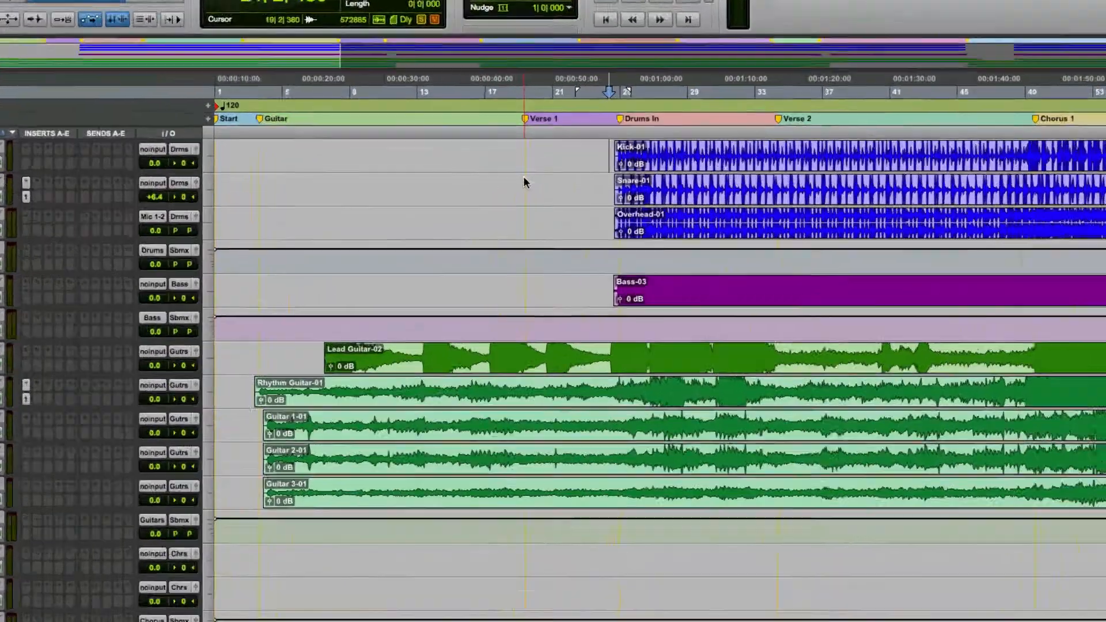
Step: Create one mono Aux Input track and place it directly below the Kick track
key(super+shift+n)
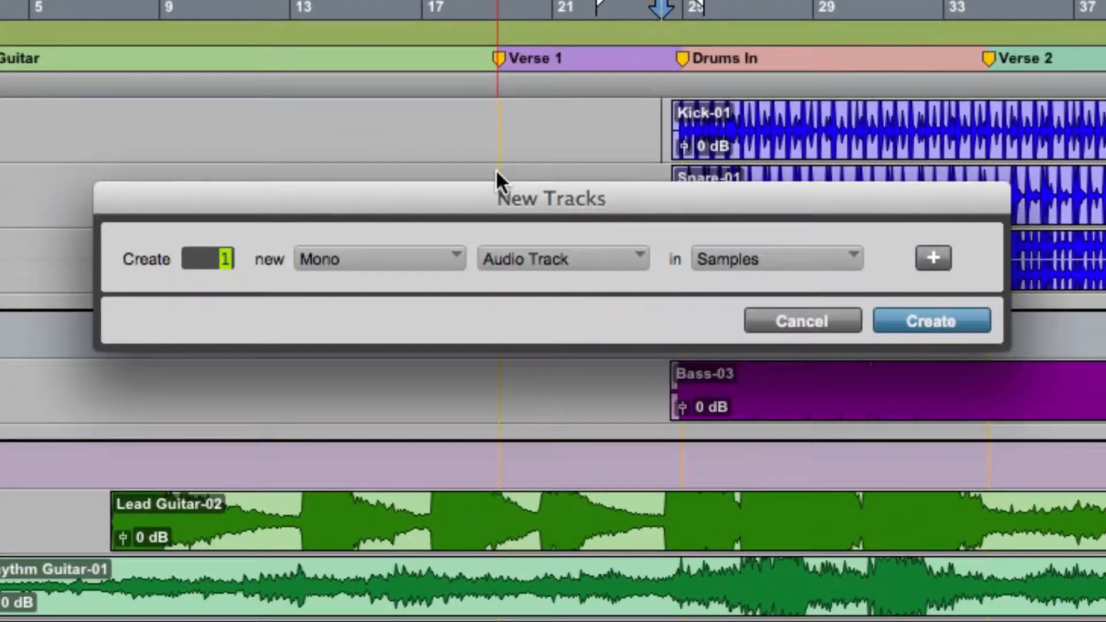
key(super+Up)
key(super+Down)
key(super+Down)
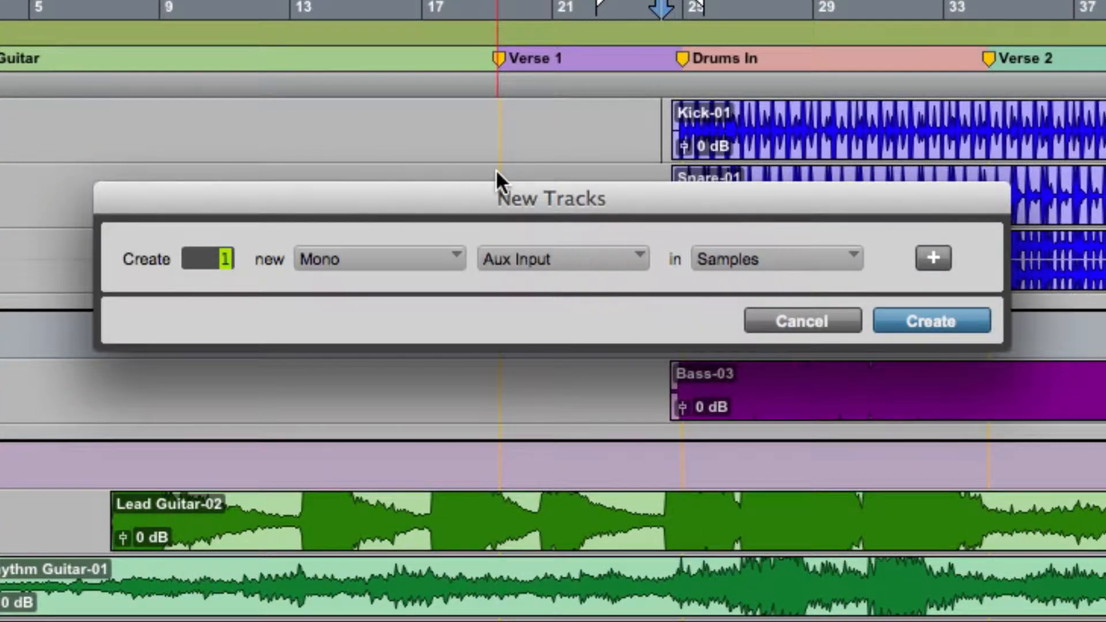
key(Return)
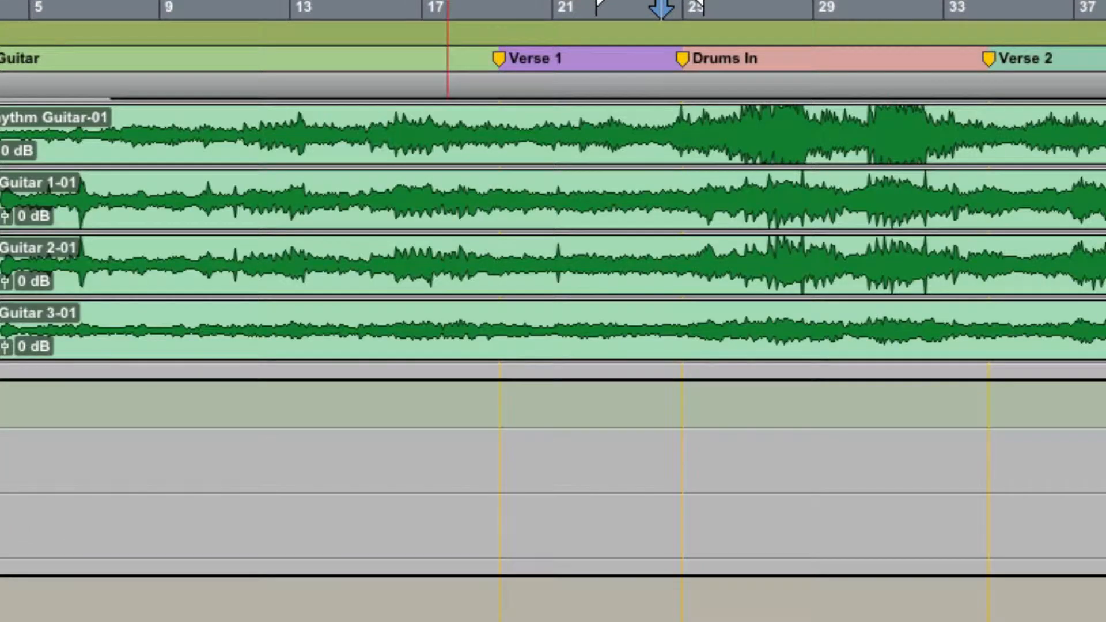
drag(0, 610, 187, 223)
Step: Insert the Signal Generator on Aux 1 and set its sine frequency to 62 Hz
click(119, 236)
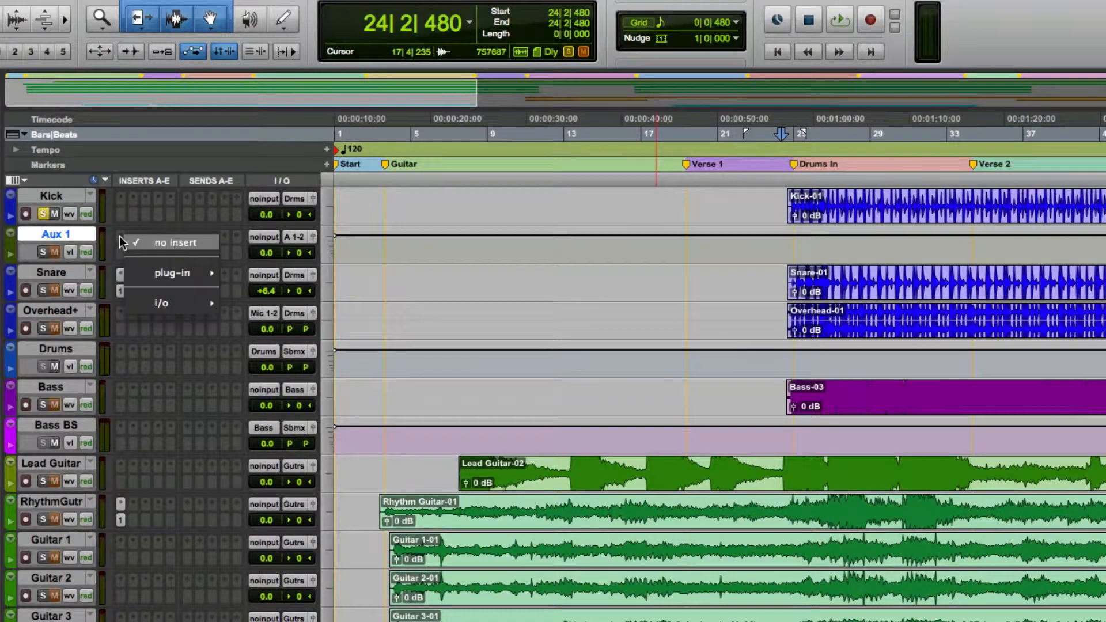
mouse_move(173, 273)
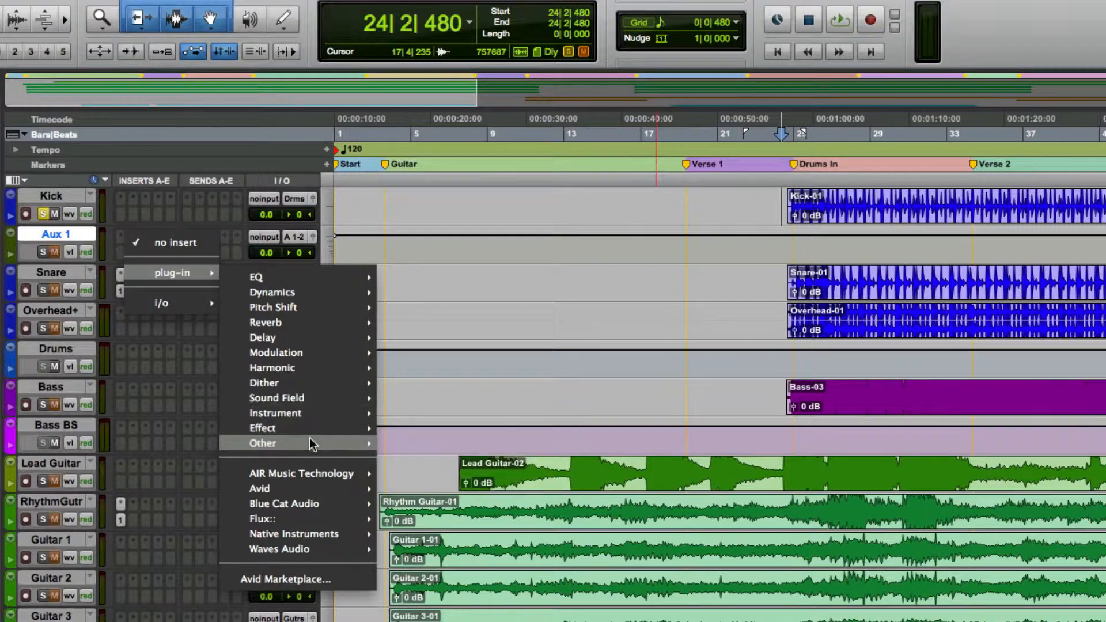
mouse_move(311, 444)
click(444, 507)
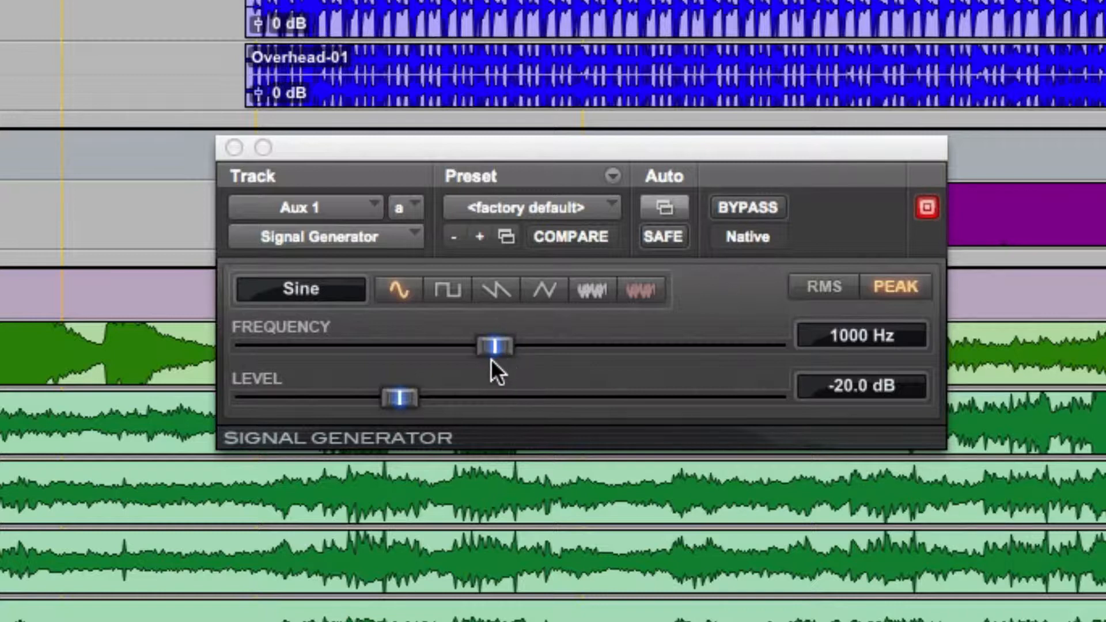
drag(498, 350, 273, 377)
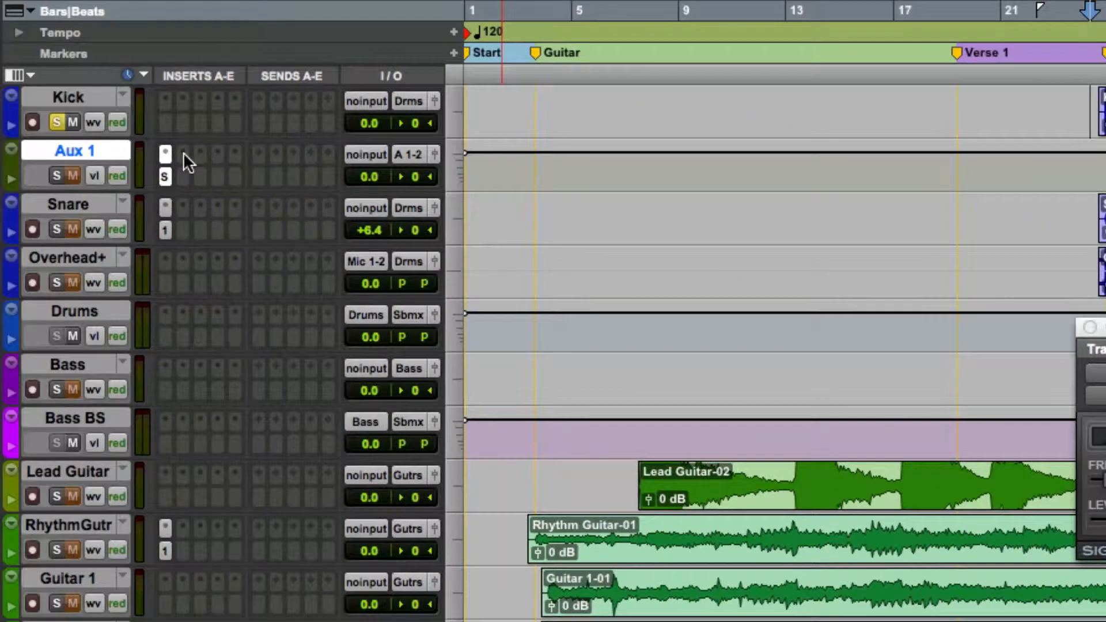
Step: Add the mono Dyn3 Expander/Gate after the Signal Generator on Aux 1 and set its threshold to -18.4 dB
click(183, 153)
mouse_move(223, 209)
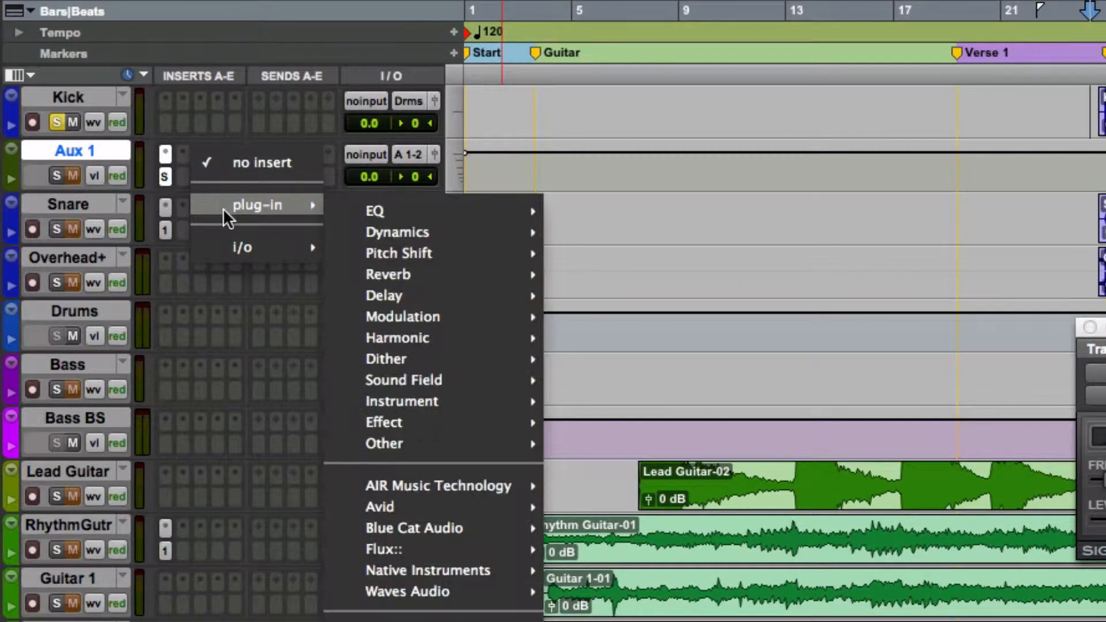
mouse_move(424, 233)
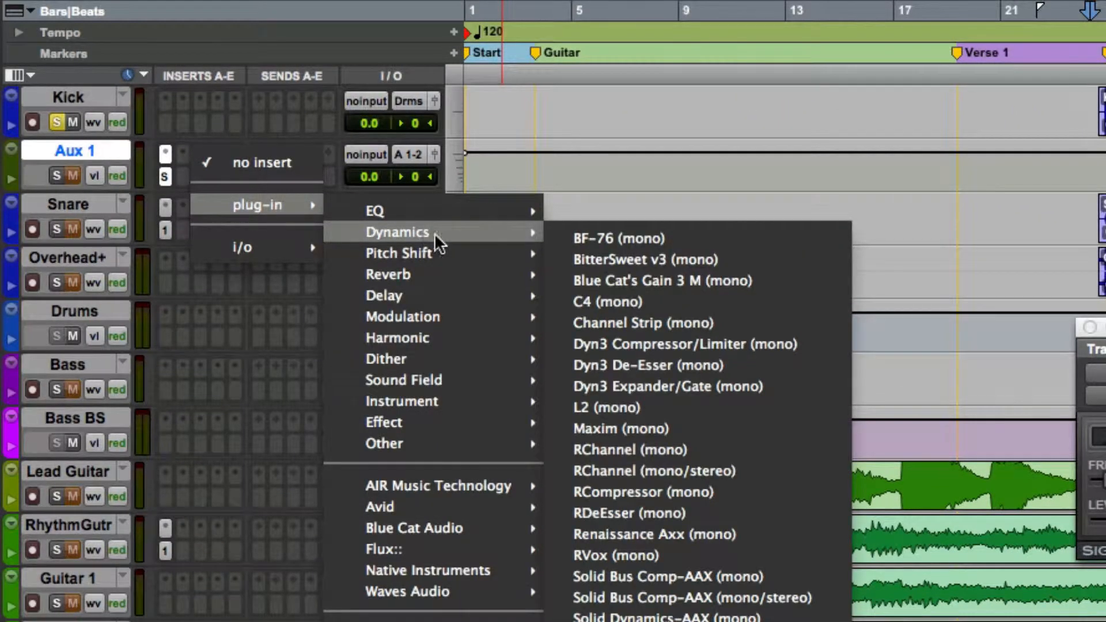
click(721, 386)
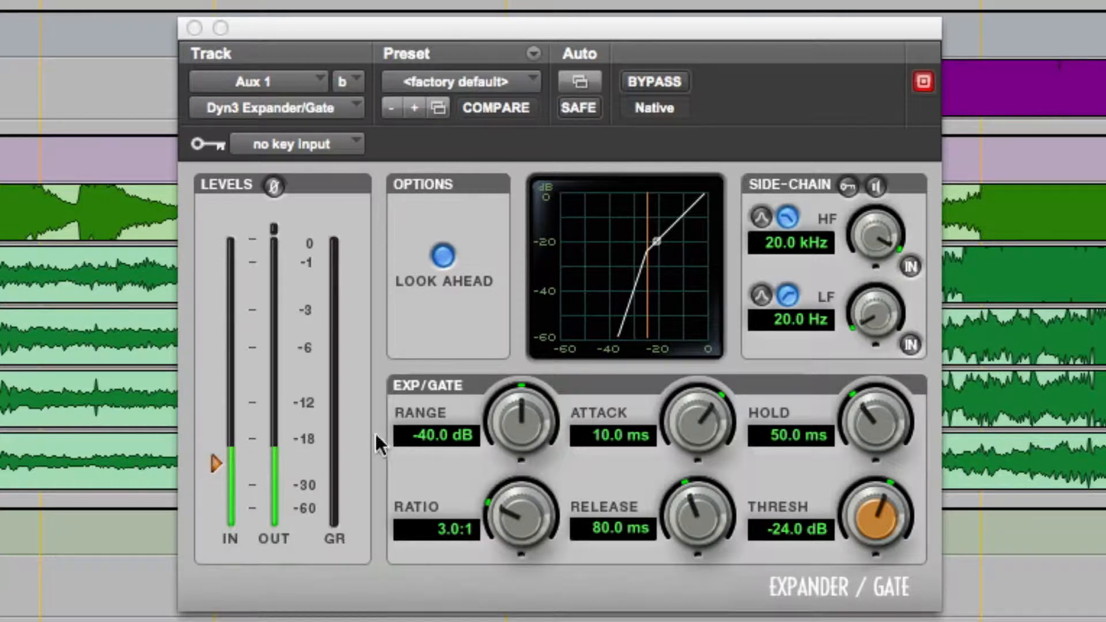
drag(214, 462, 226, 422)
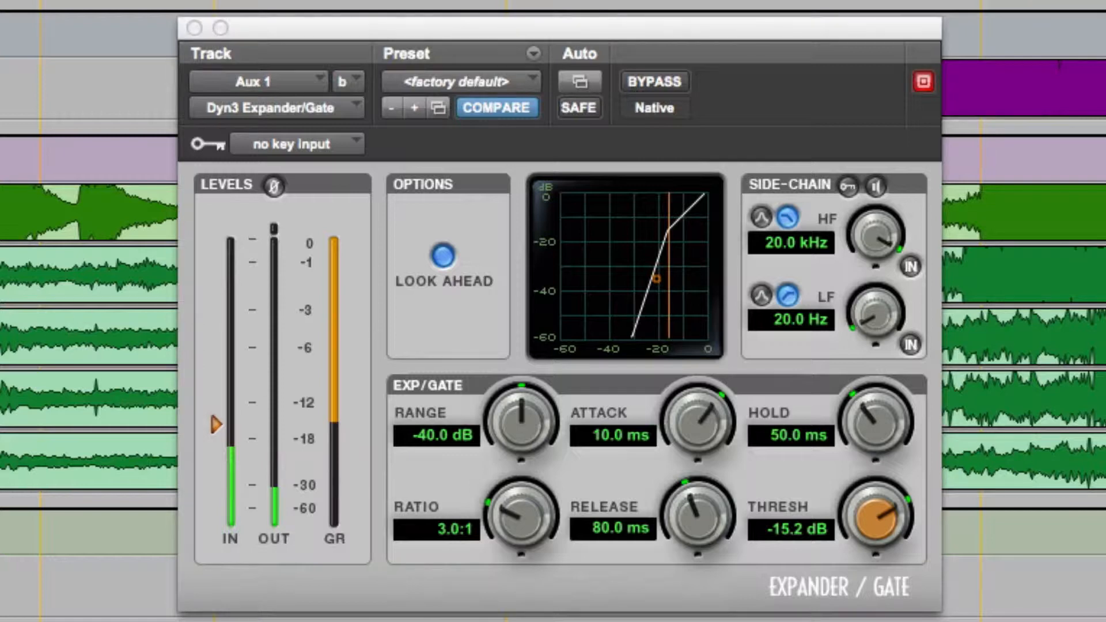
drag(229, 413, 231, 439)
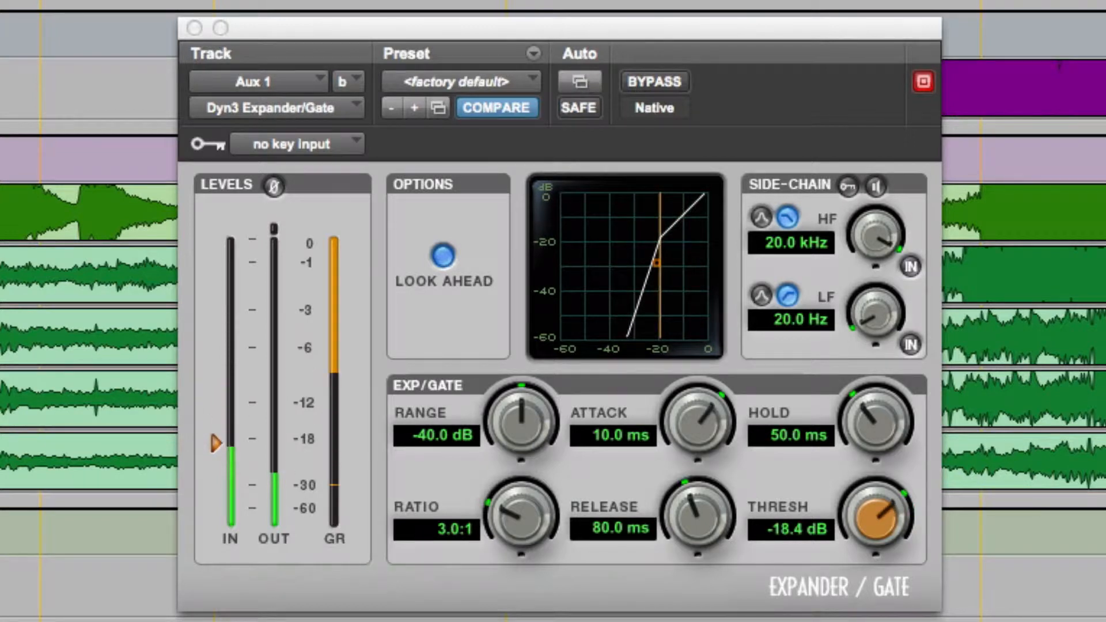
Step: Set the Expander/Gate's key input to Bus 19 (Mono)
click(281, 146)
mouse_move(365, 226)
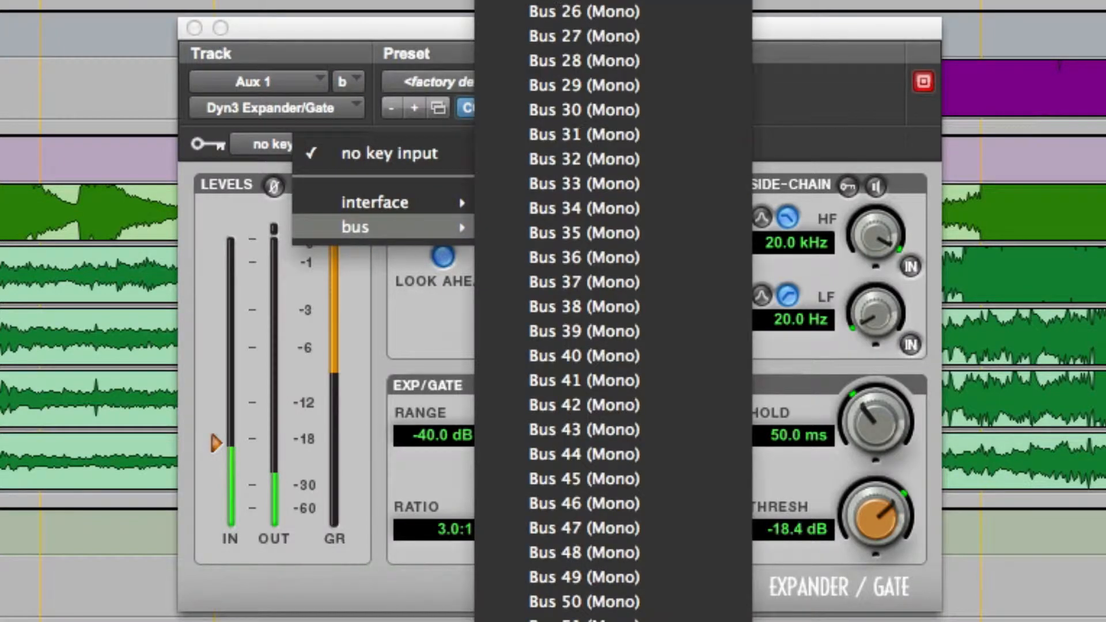
click(585, 1)
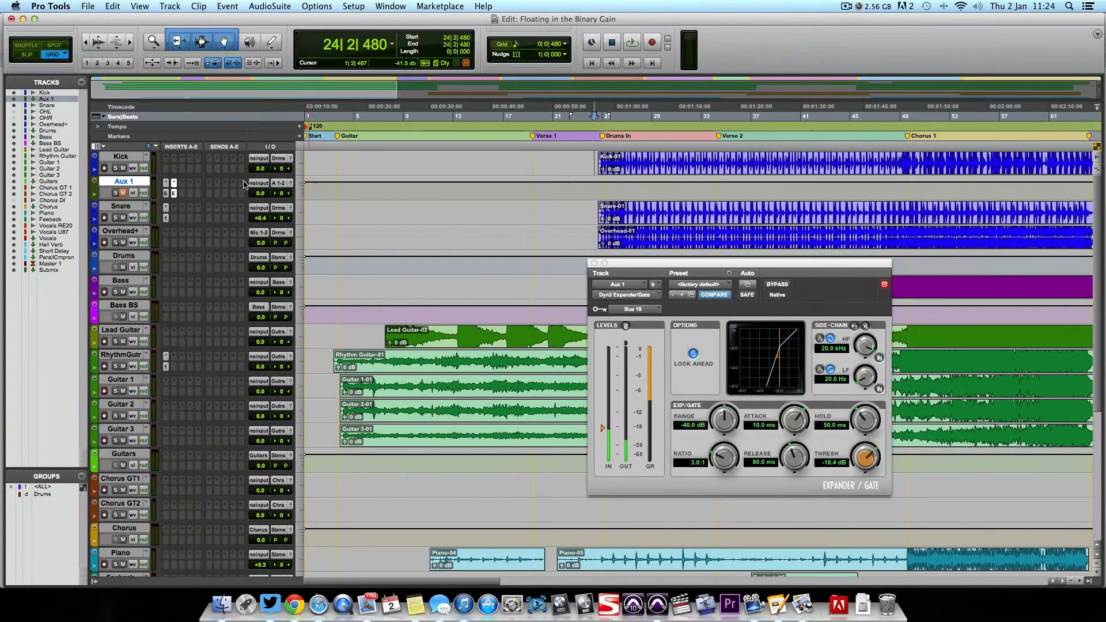
Step: Send the Kick track to Bus 19 at 0.0 dB and enable the external side-chain key on the Expander/Gate
click(212, 163)
mouse_move(242, 191)
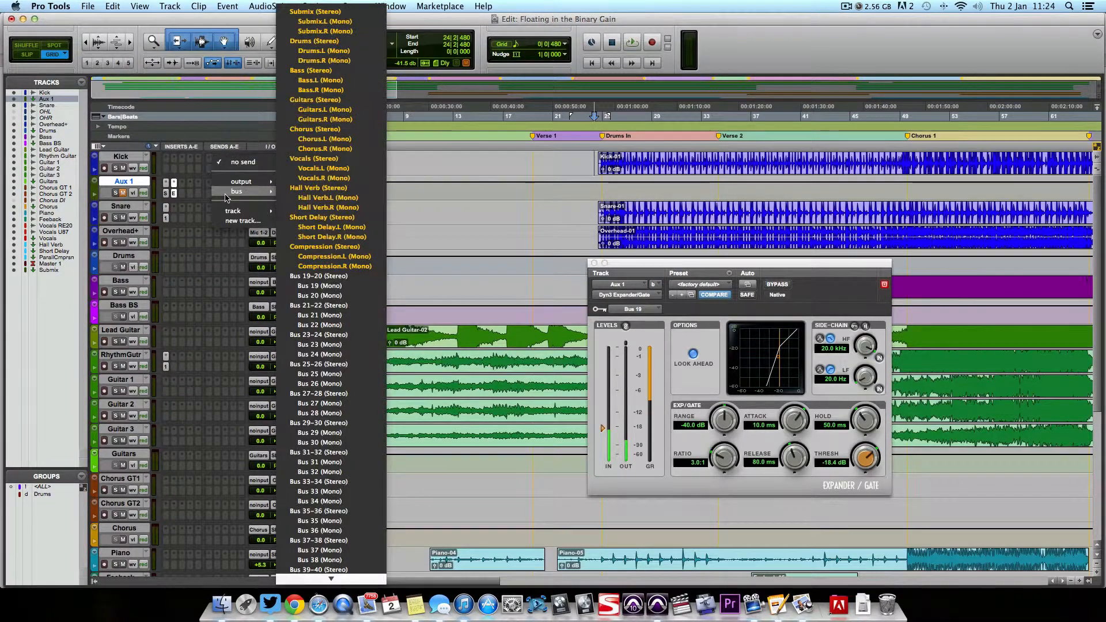
click(323, 286)
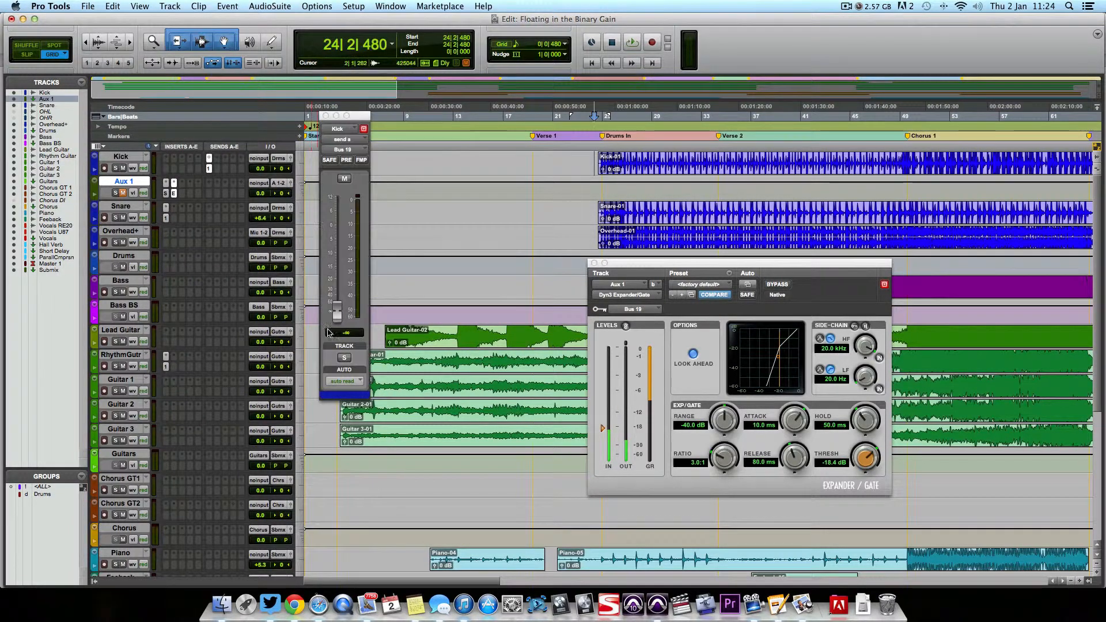
alt+click(340, 314)
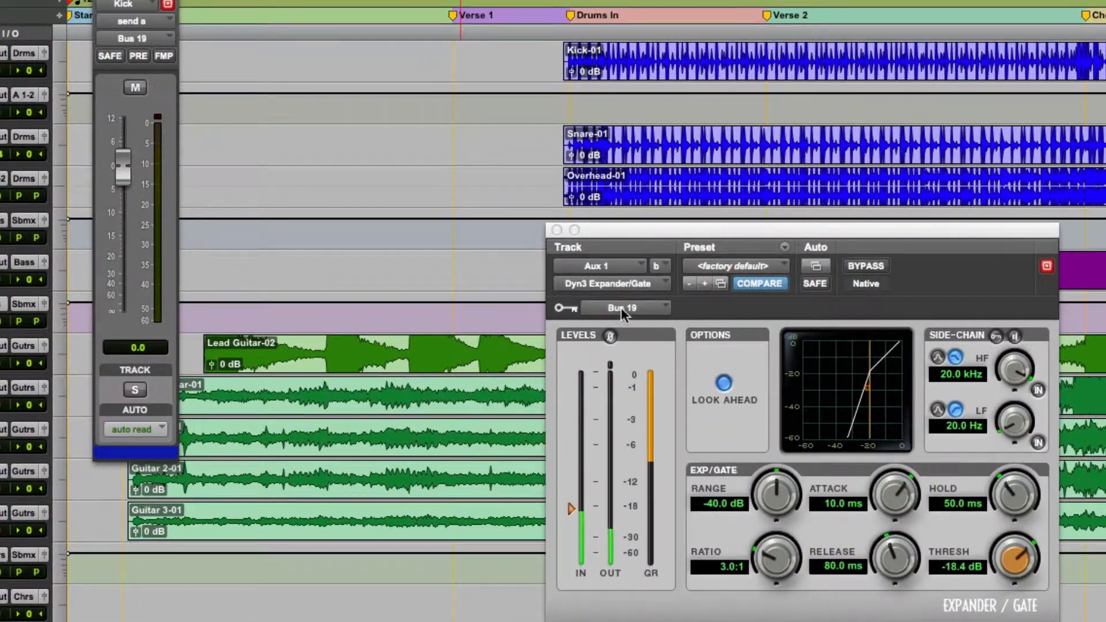
click(996, 336)
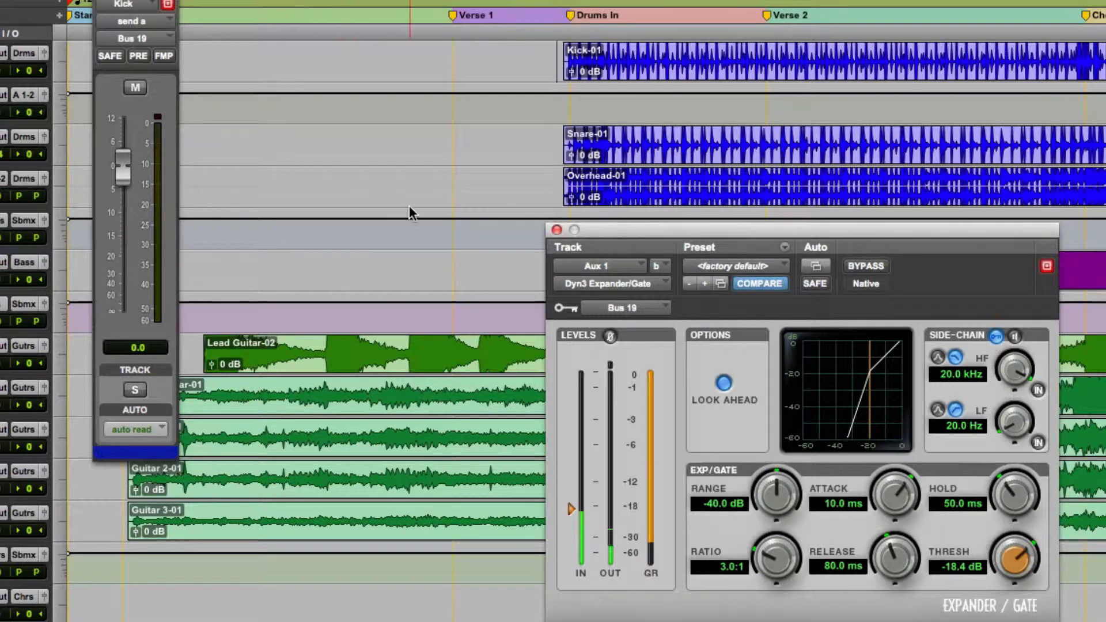
click(103, 0)
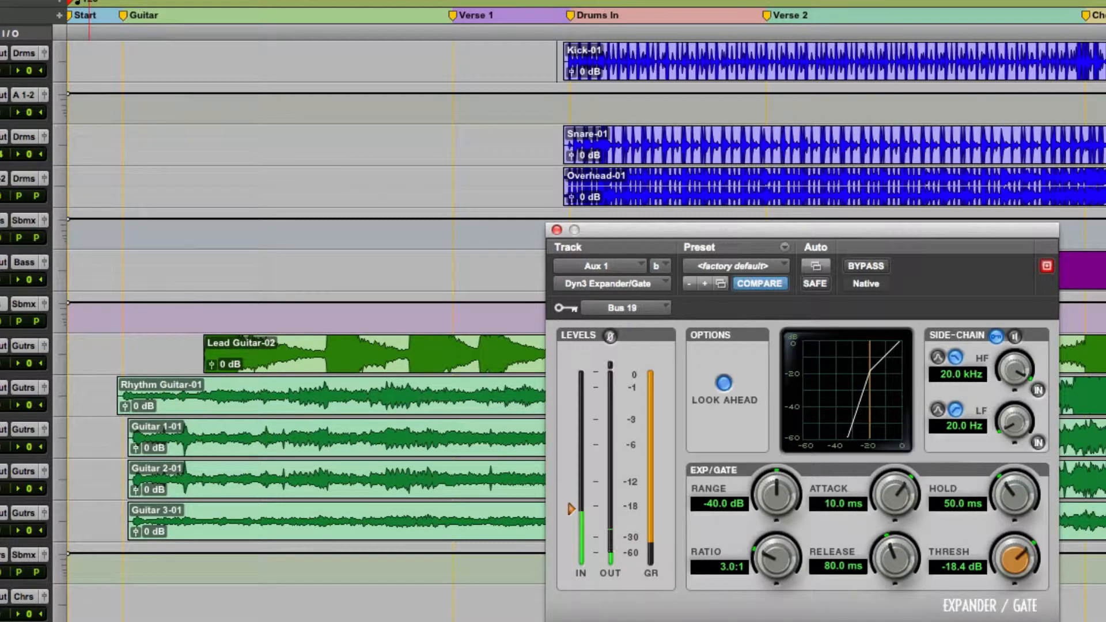
Step: Compare playback with the Expander/Gate active and bypassed, leaving it active
key(space)
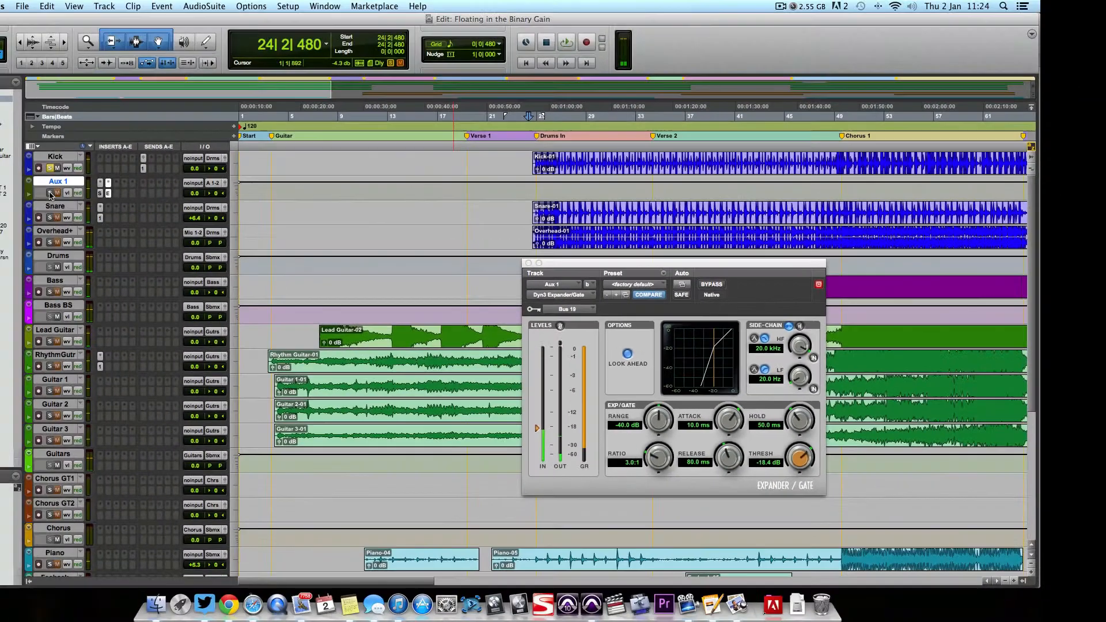
key(space)
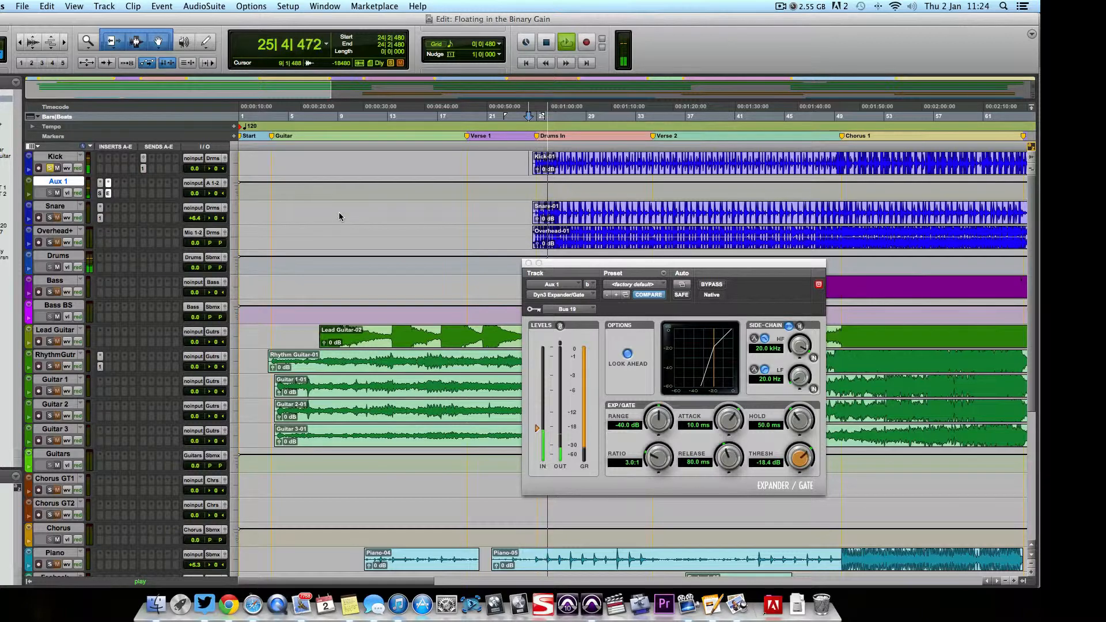
key(space)
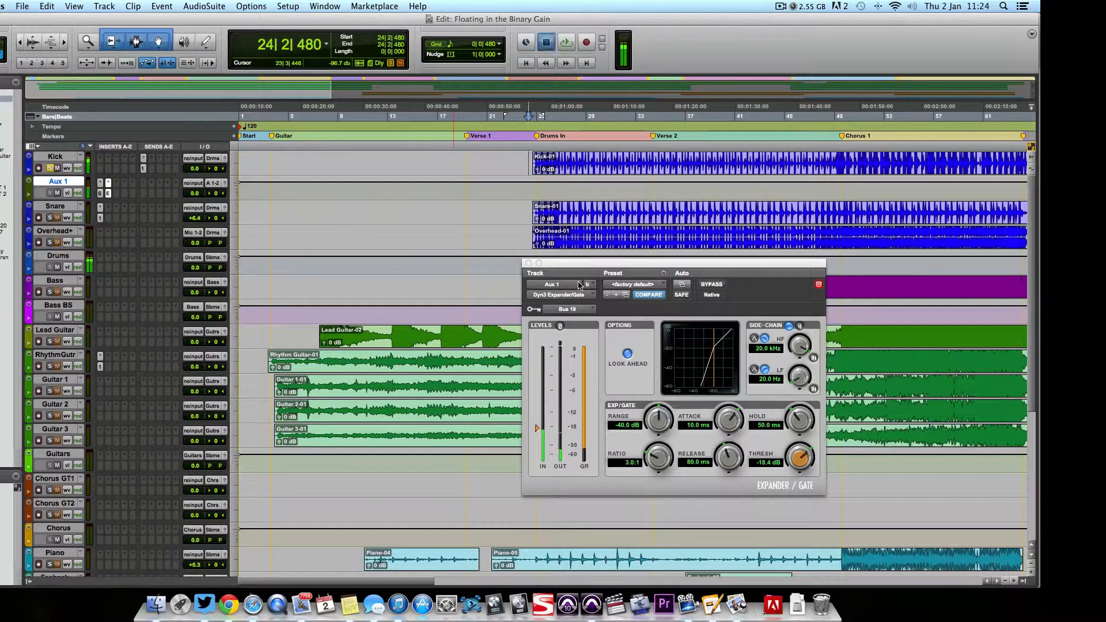
click(715, 285)
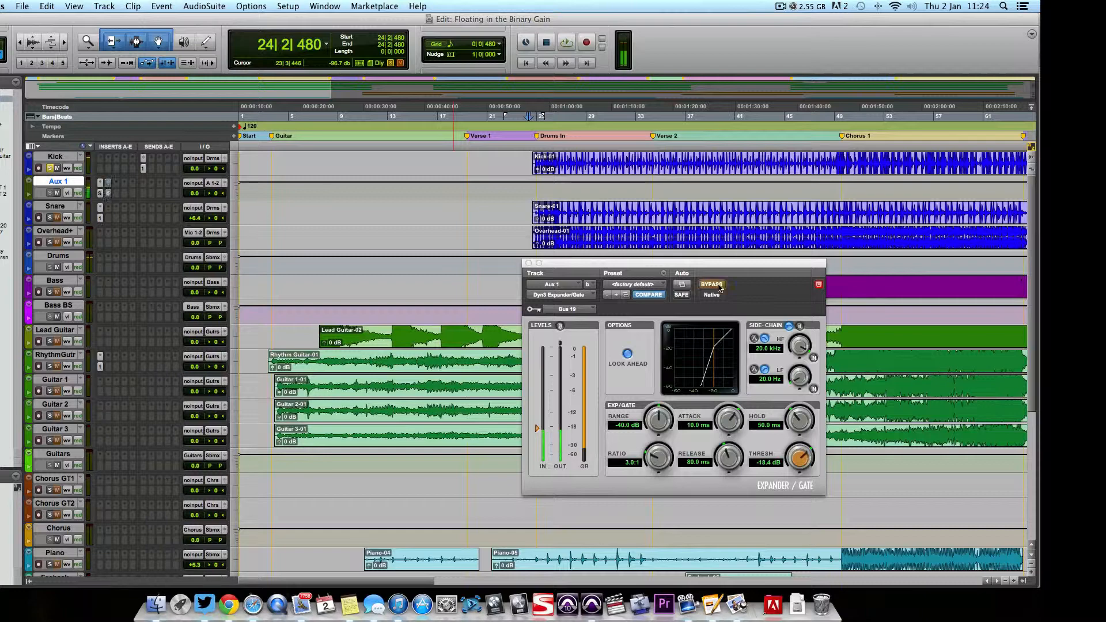
key(space)
key(space)
click(714, 285)
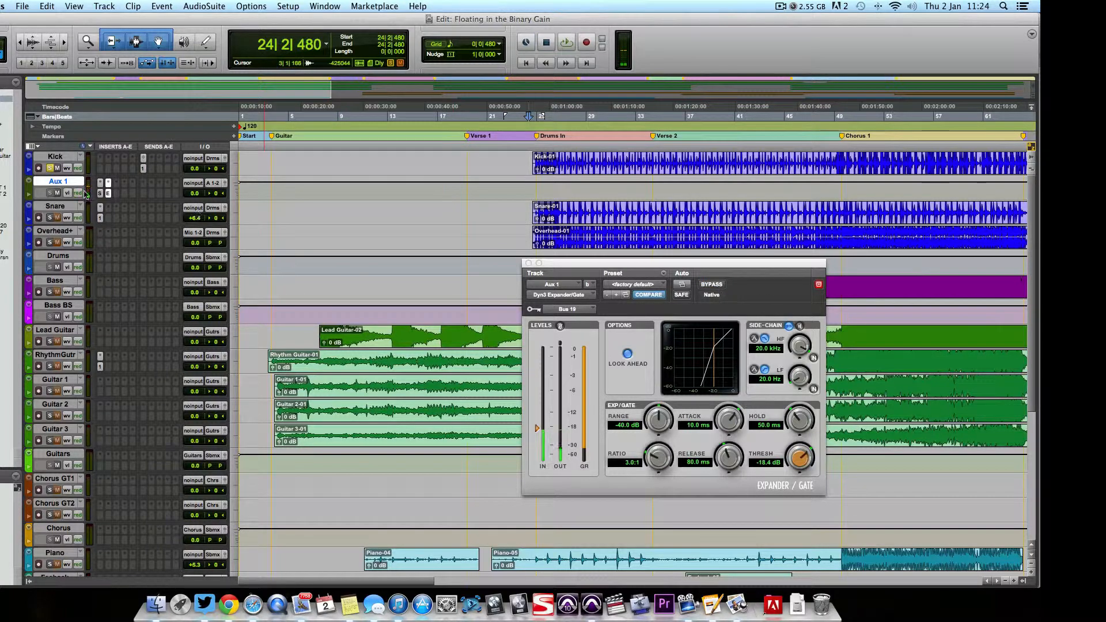
Step: Play back the kick with Aux 1 muted, and unmute the track
click(58, 193)
key(space)
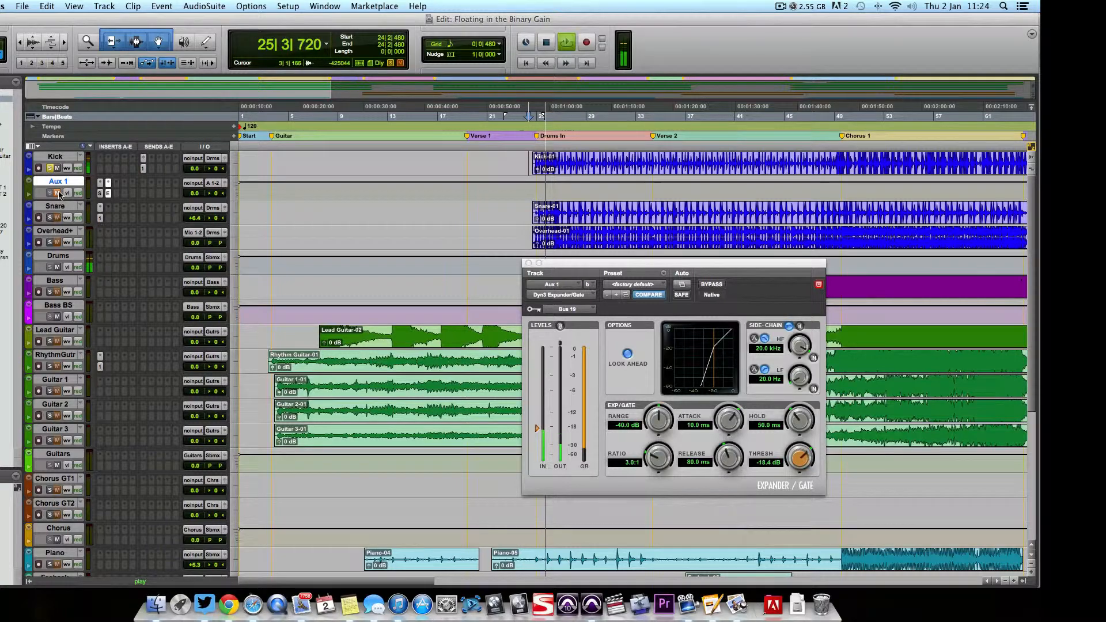
key(space)
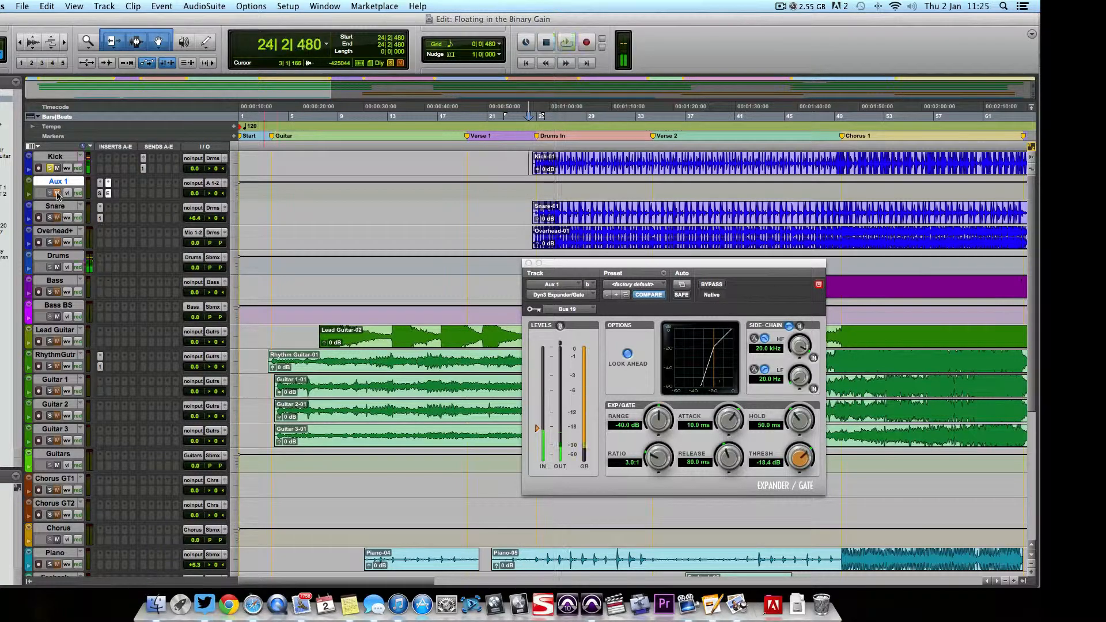
click(57, 192)
Step: During playback, set the Expander/Gate threshold to -23.6 dB and raise Aux 1's volume slightly
key(space)
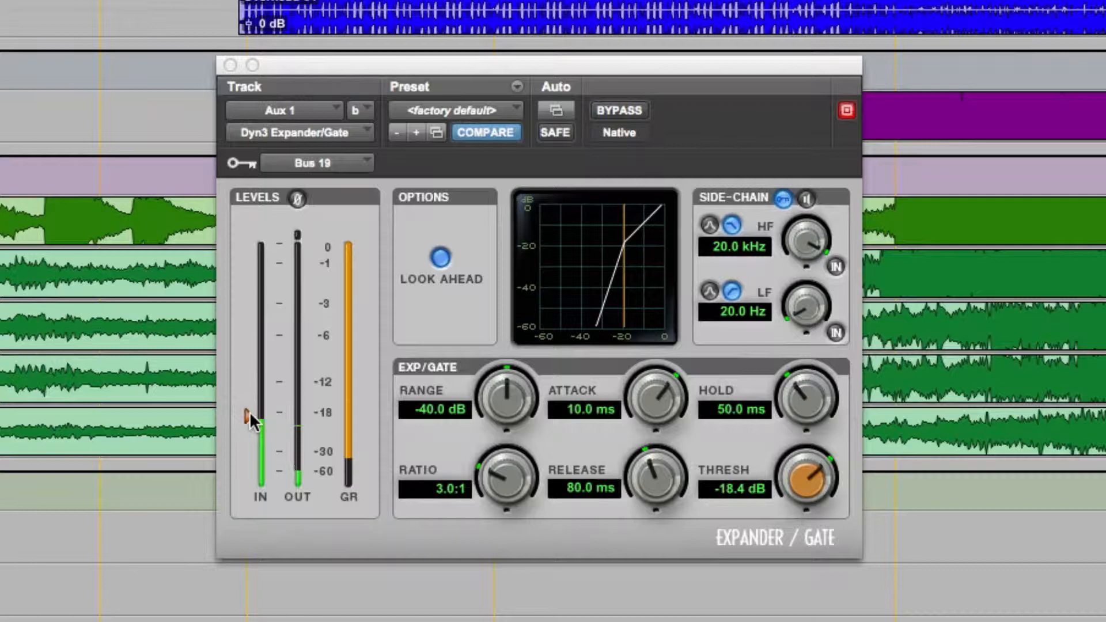
drag(250, 411, 250, 427)
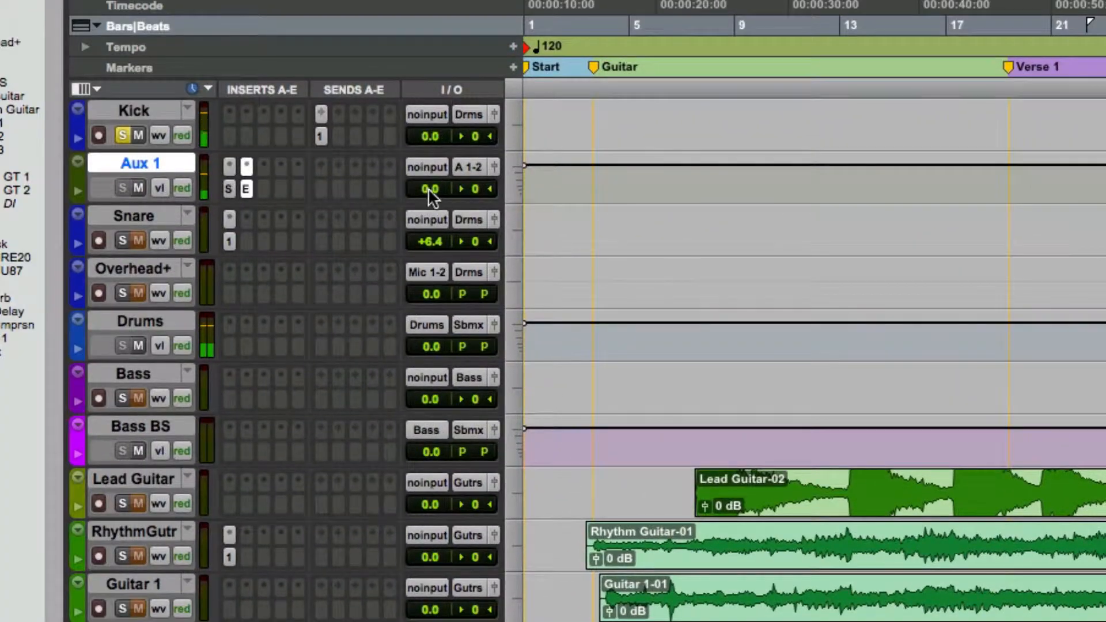
mouse_move(427, 188)
mouse_down()
mouse_move(433, 167)
mouse_move(430, 191)
mouse_up()
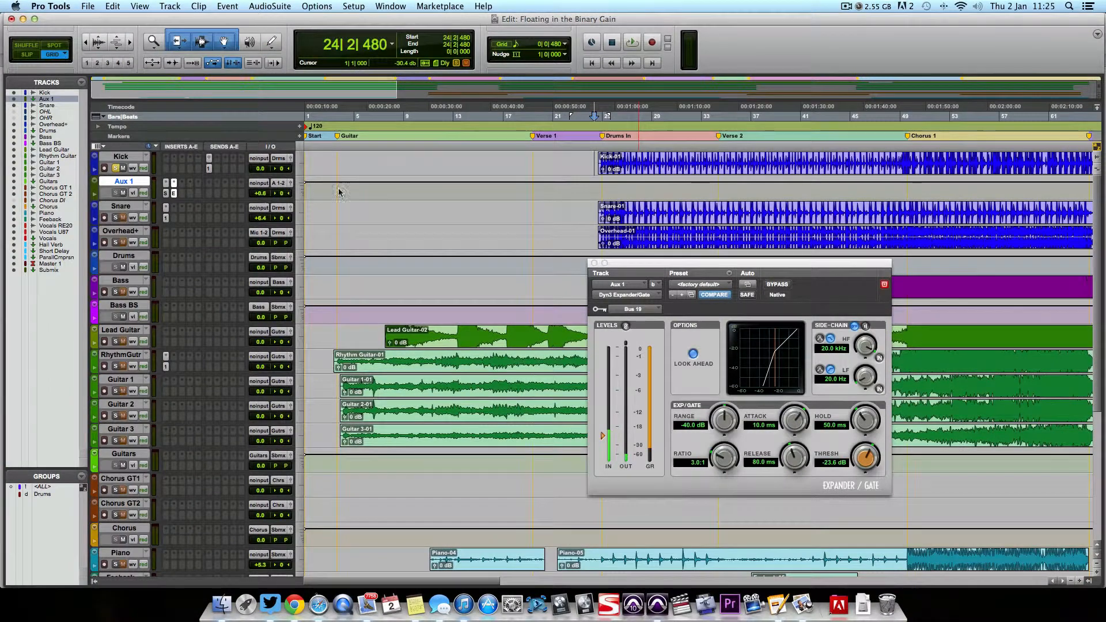
Step: Try White Noise as the Signal Generator's waveform on Aux 1, restore Sine and close the plug-in window
click(166, 194)
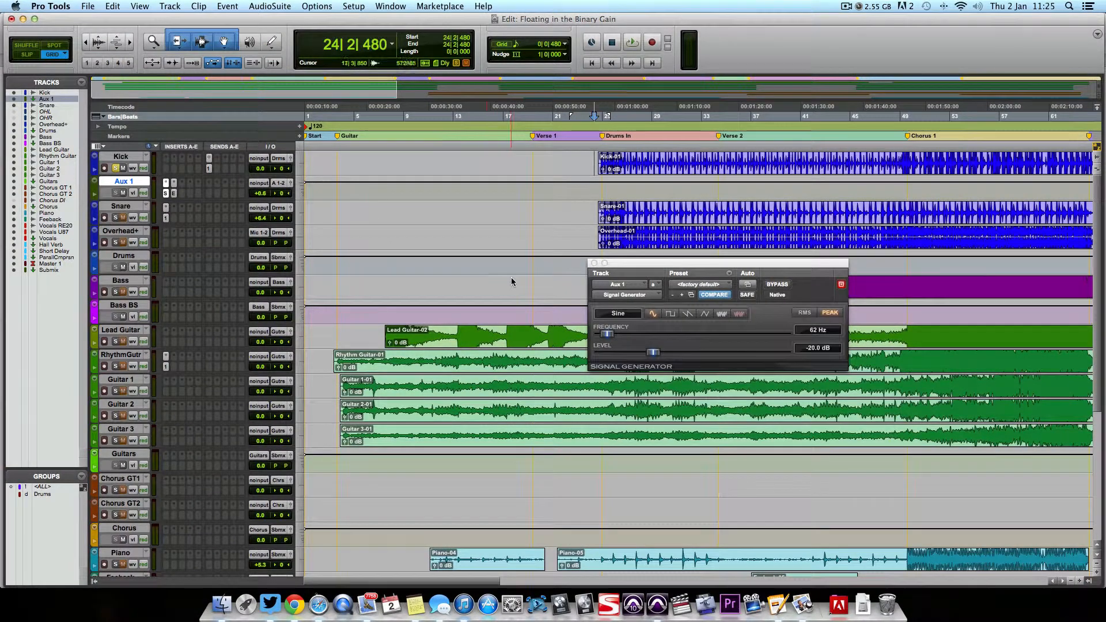
click(723, 315)
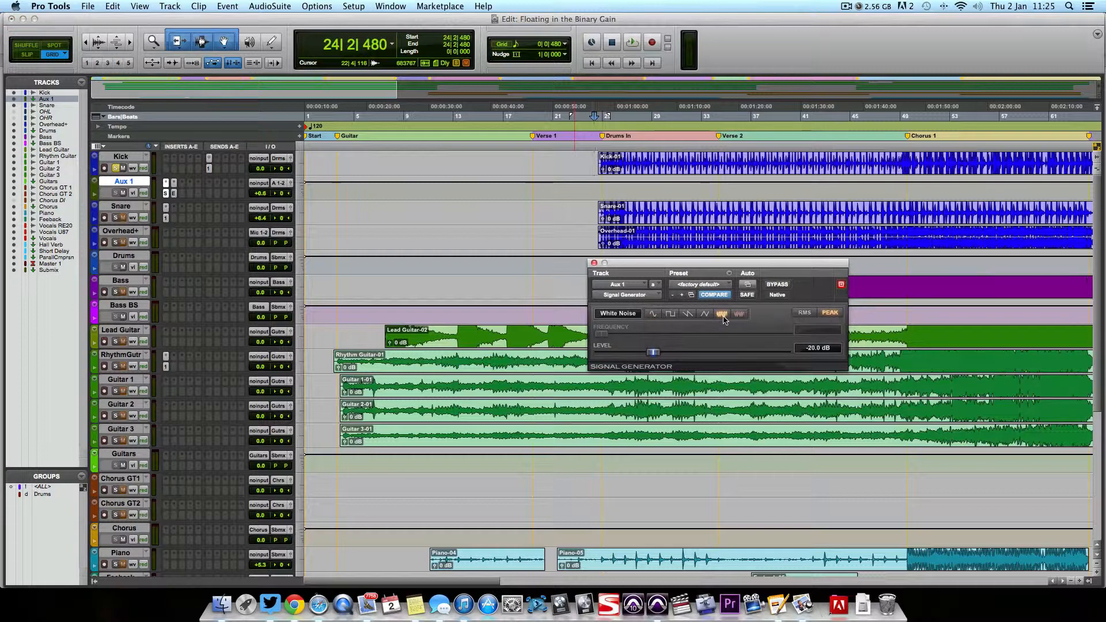
click(654, 314)
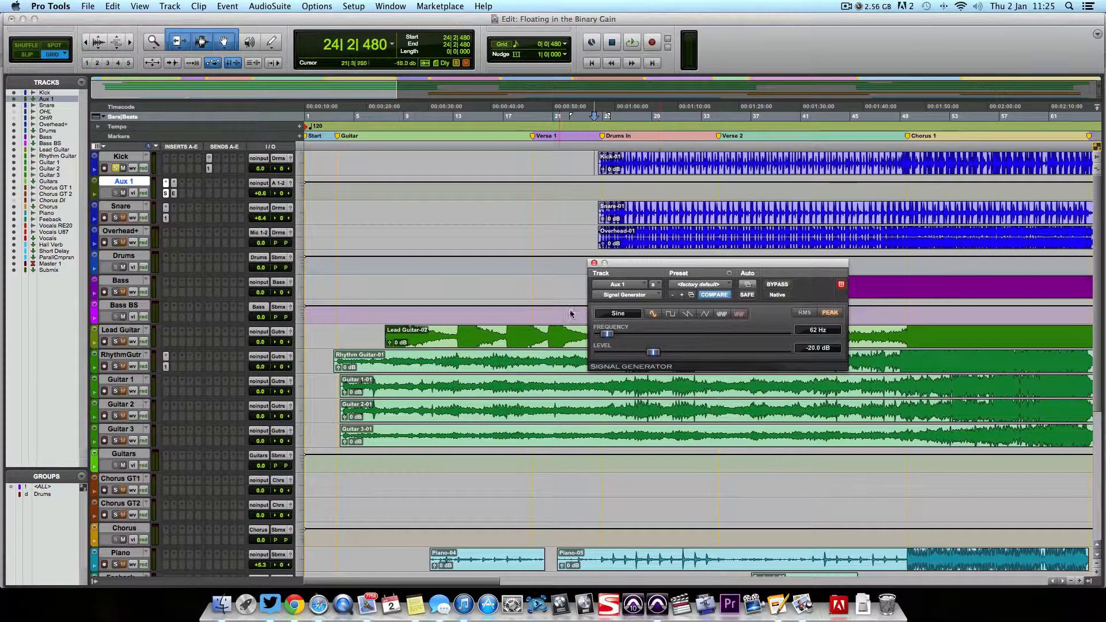
click(594, 263)
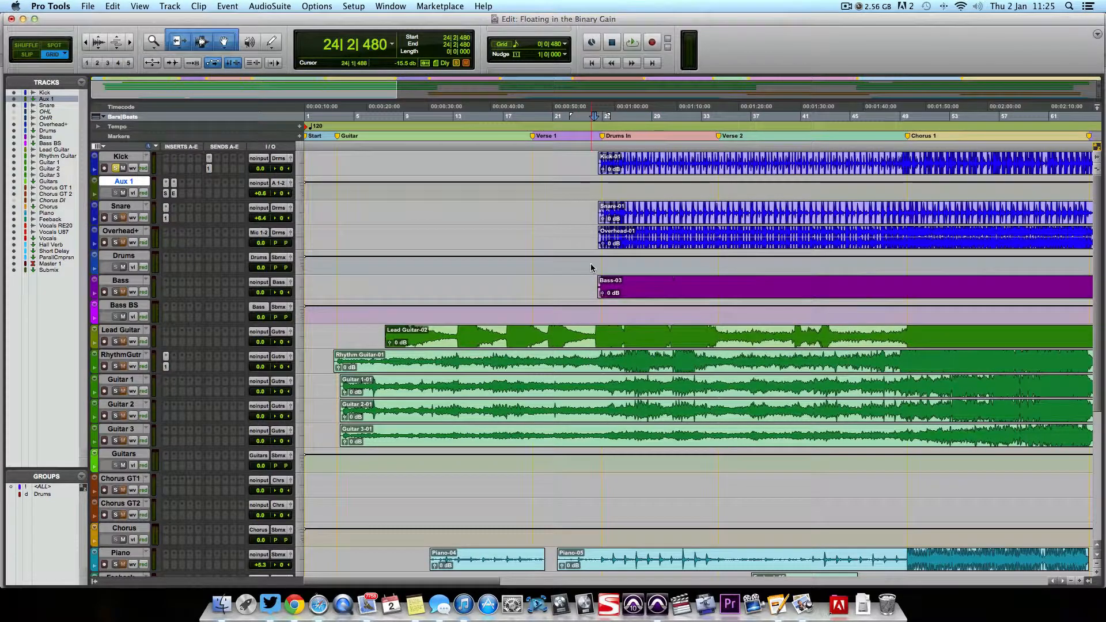